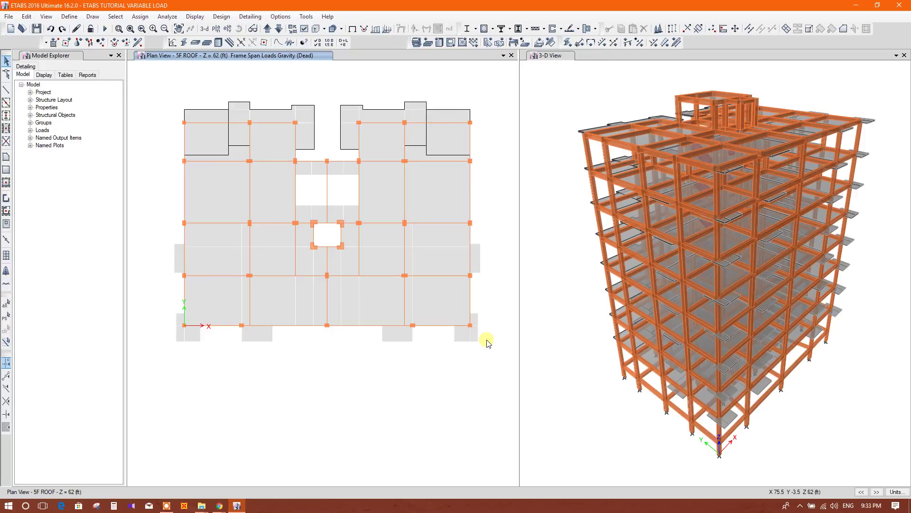
Rotate the 5F ROOF plan into a tilted 3-D view close up on the beams beside the central core.
middle_drag(288, 87, 281, 88)
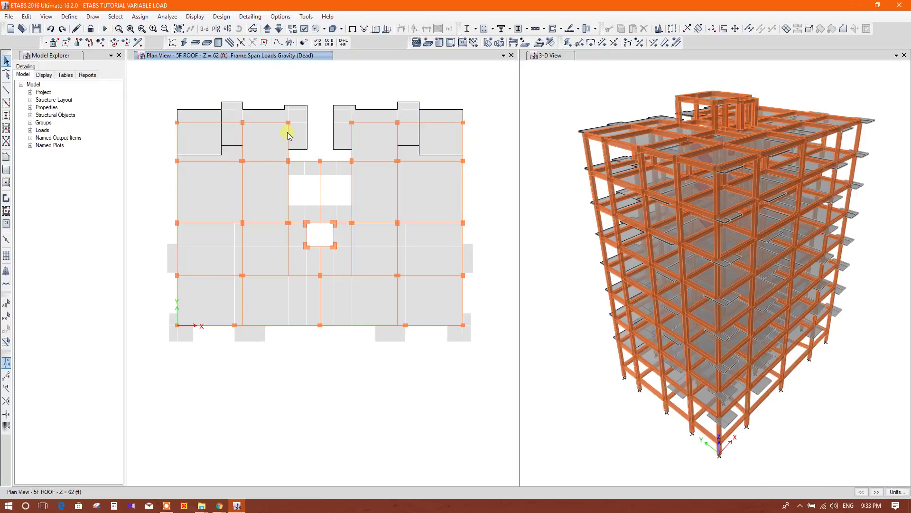
click(364, 275)
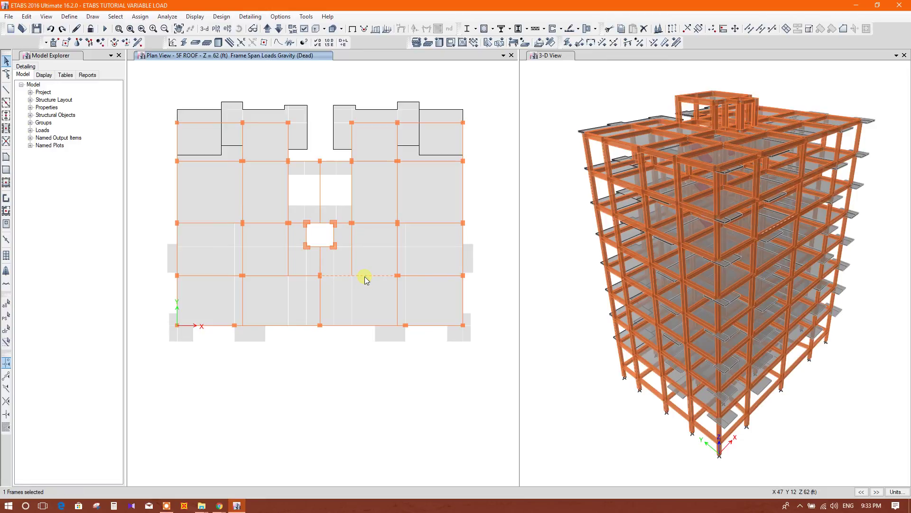
click(364, 276)
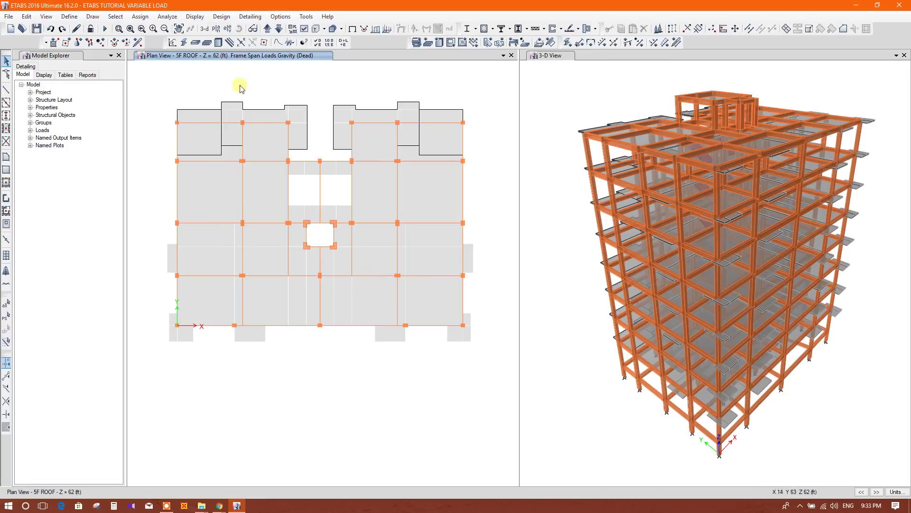
click(253, 29)
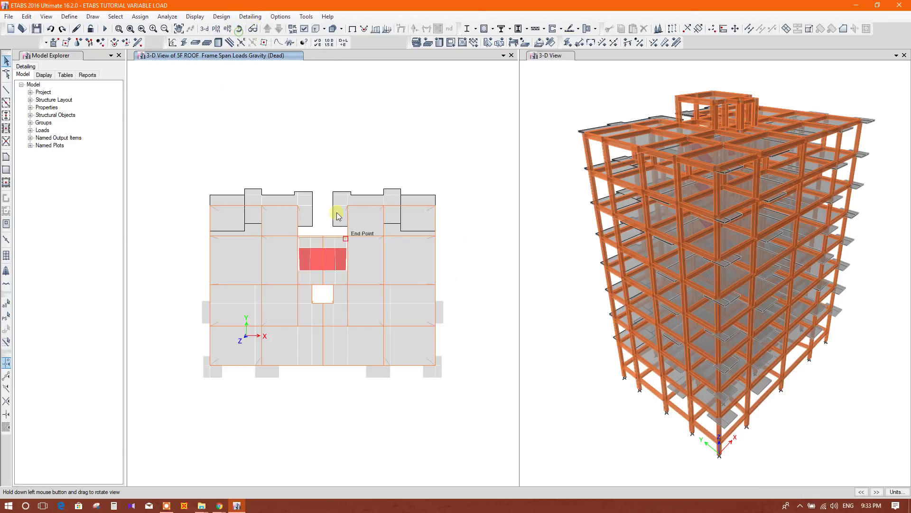
shift+middle_drag(342, 433, 367, 301)
scroll(370, 271, up, 5)
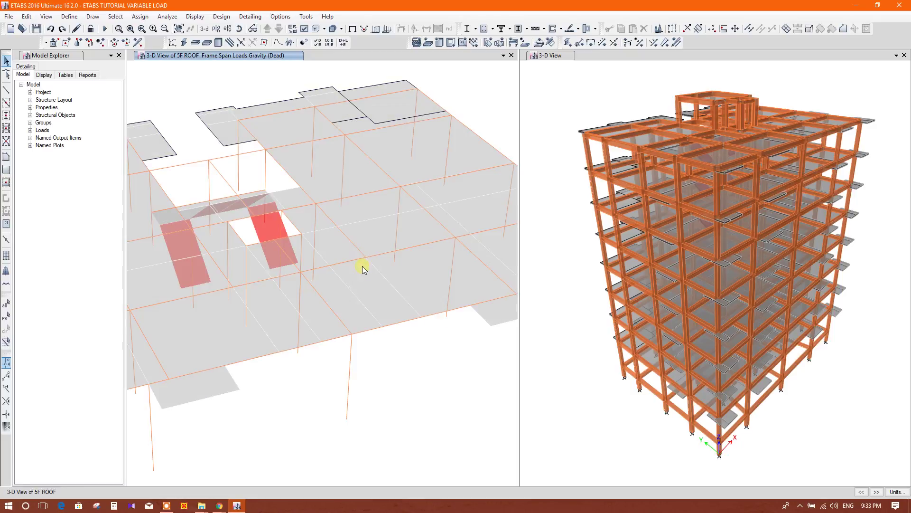
Start a distributed load assignment on the interior beam beside the core opening, using the Dead load pattern.
click(357, 260)
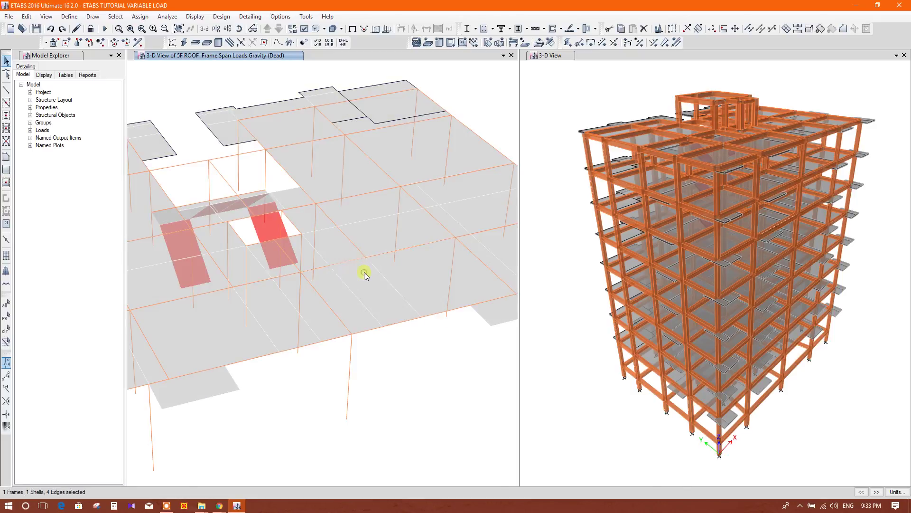
click(666, 43)
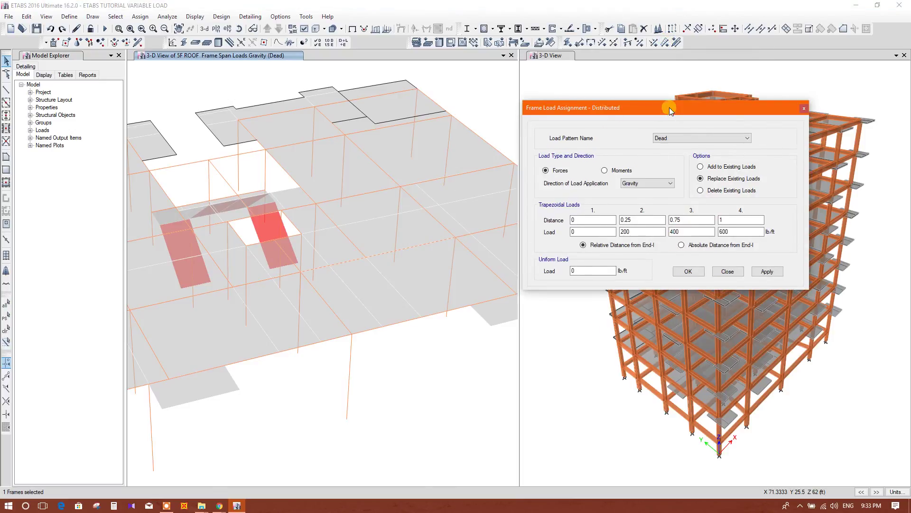
drag(669, 108, 695, 78)
click(699, 108)
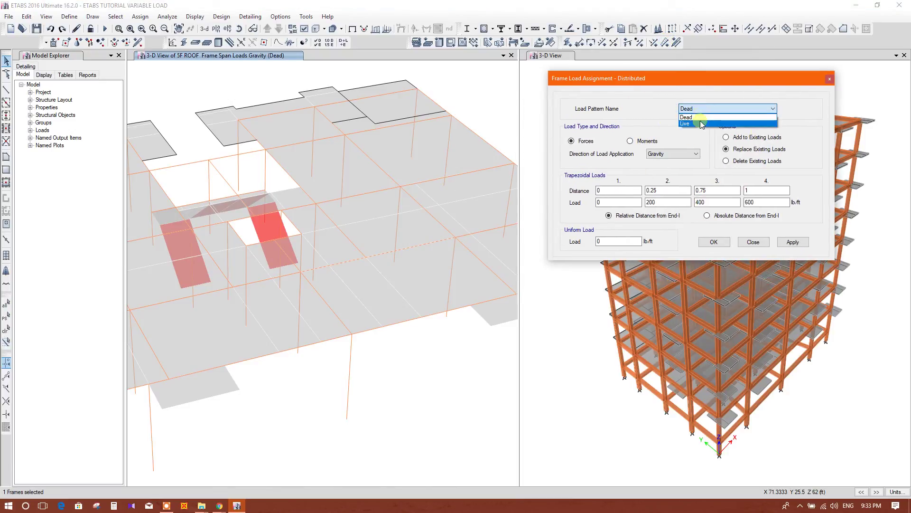
click(697, 119)
Set the trapezoidal load's relative distances from End-I to 0, 0.25, 0.75 and 1.
click(610, 190)
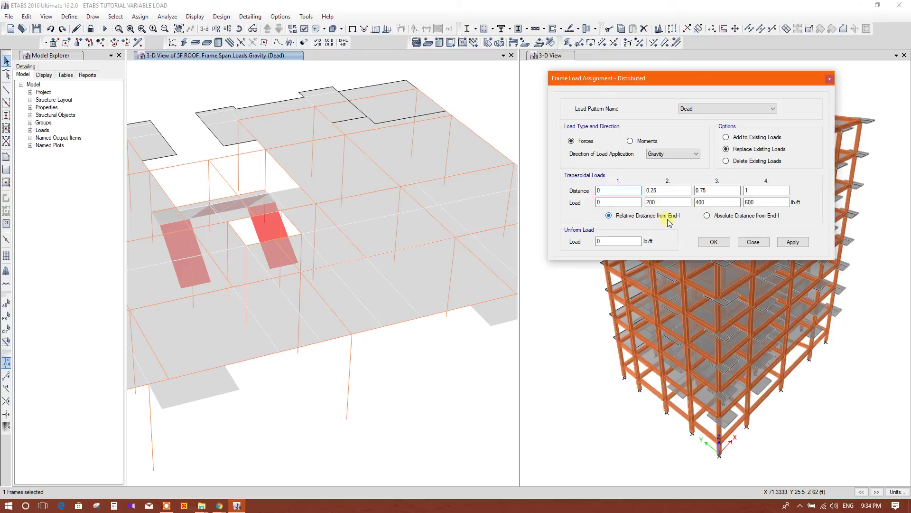
click(708, 217)
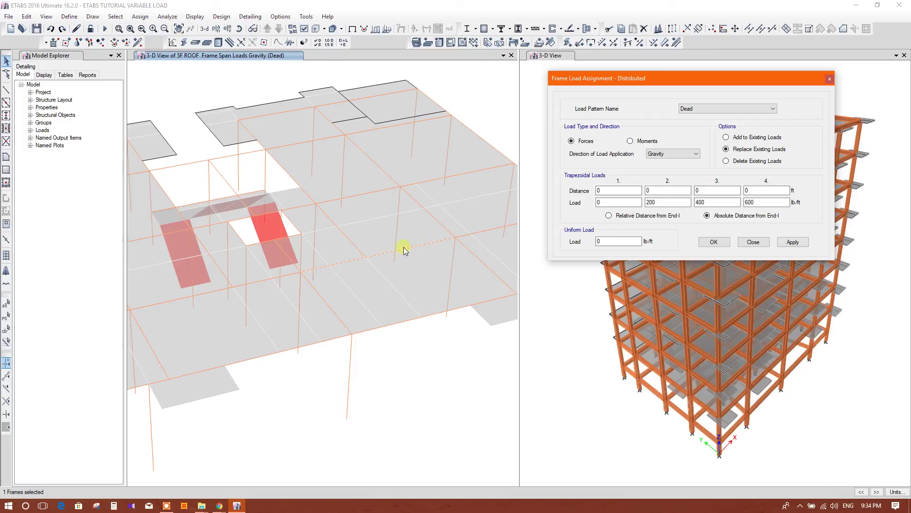
click(614, 192)
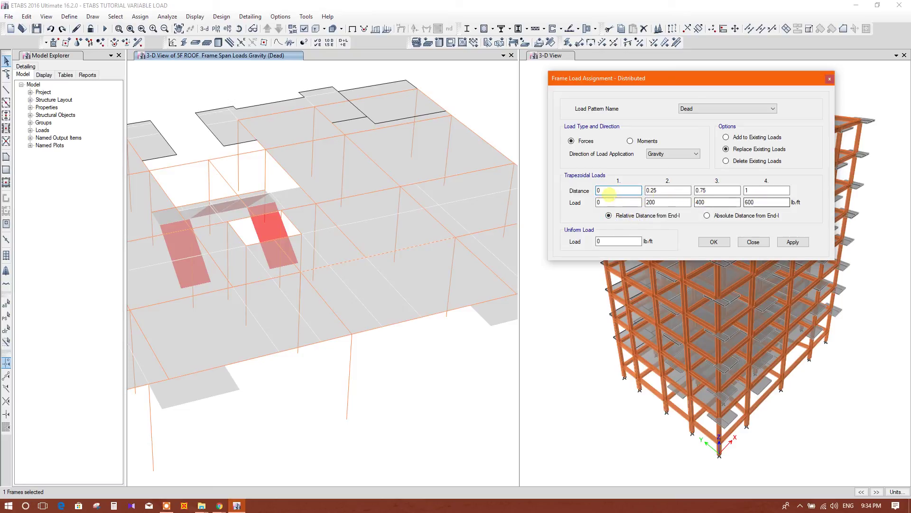
double_click(660, 192)
text(0.25)
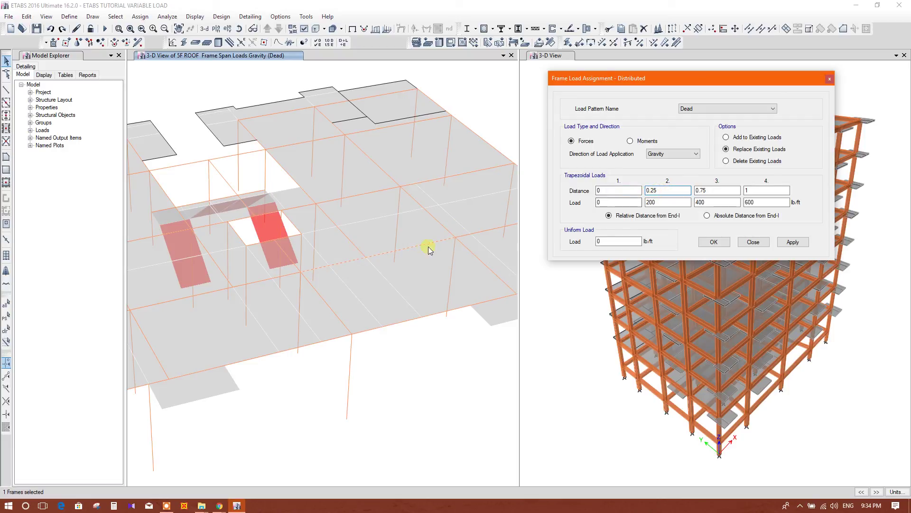
double_click(710, 191)
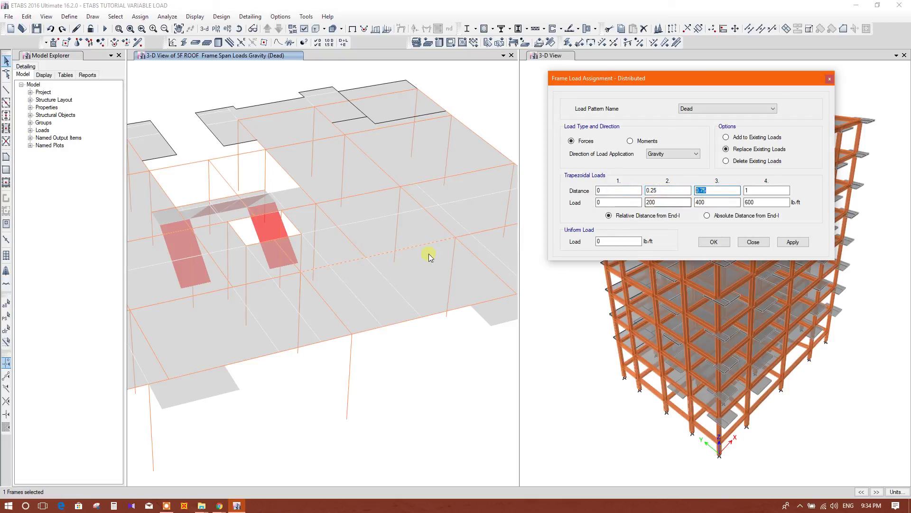
double_click(747, 192)
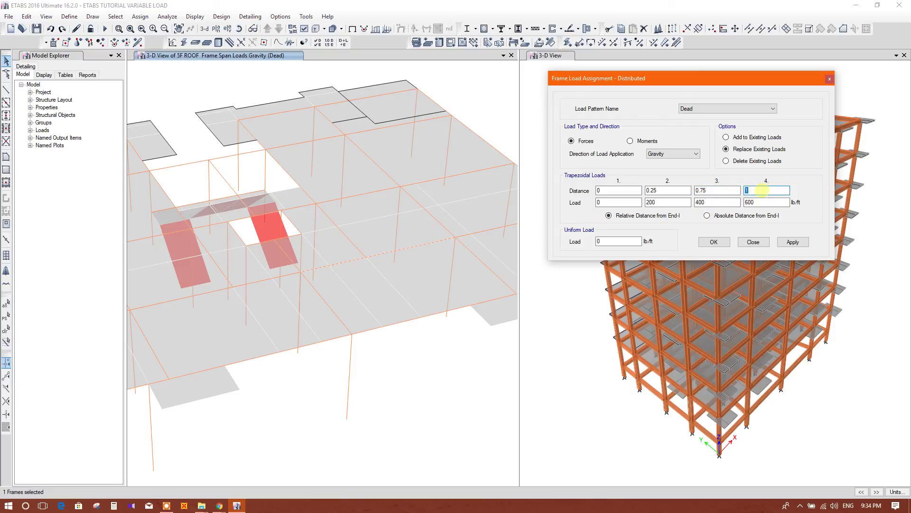
click(761, 191)
key(shift+Tab)
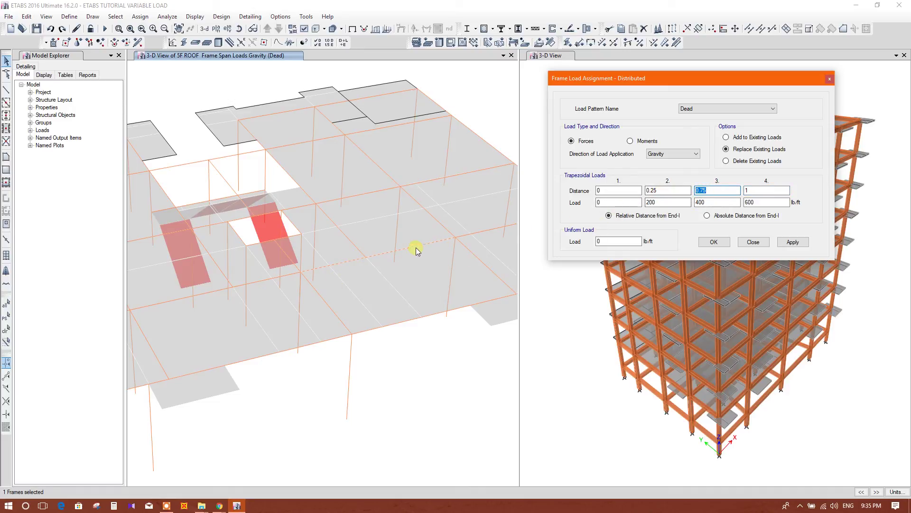
key(Tab)
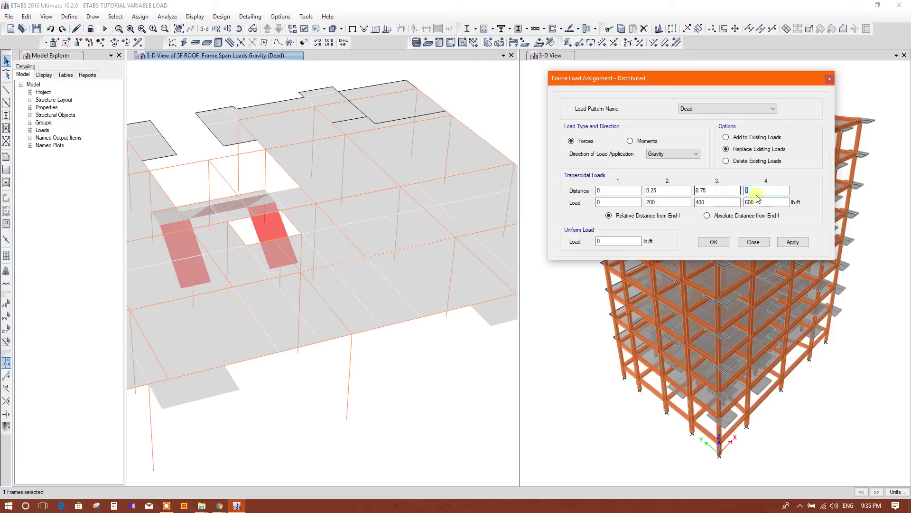
Apply trapezoidal loads of 0, 200, 400 and 600 lb/ft at the four distances on the selected beam.
click(618, 203)
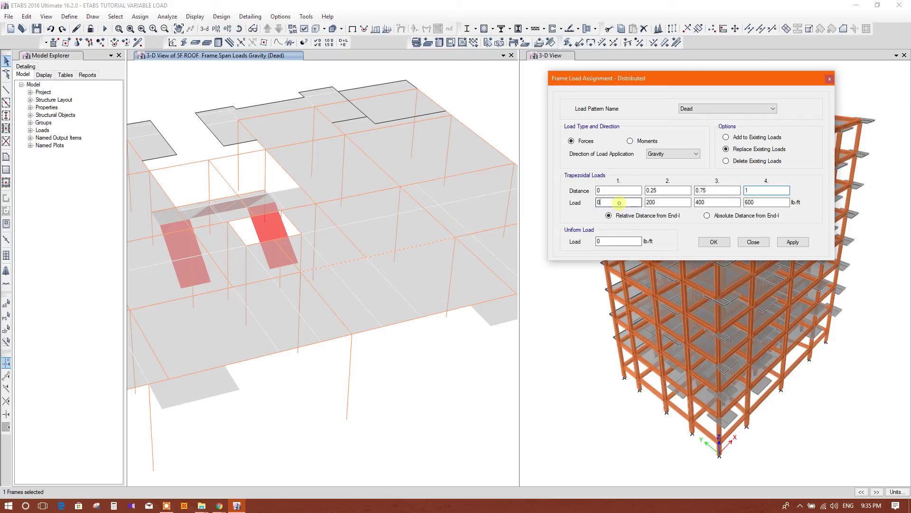
key(Tab)
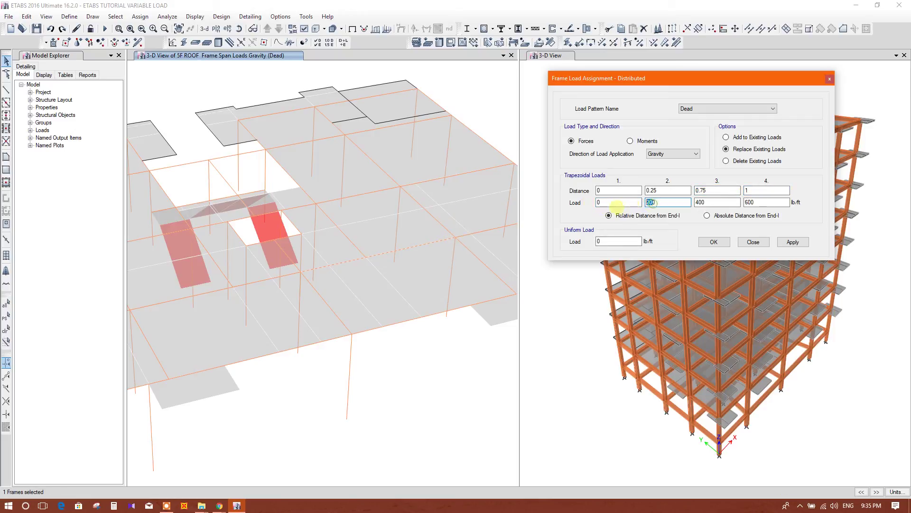
key(Tab)
key(Tab)
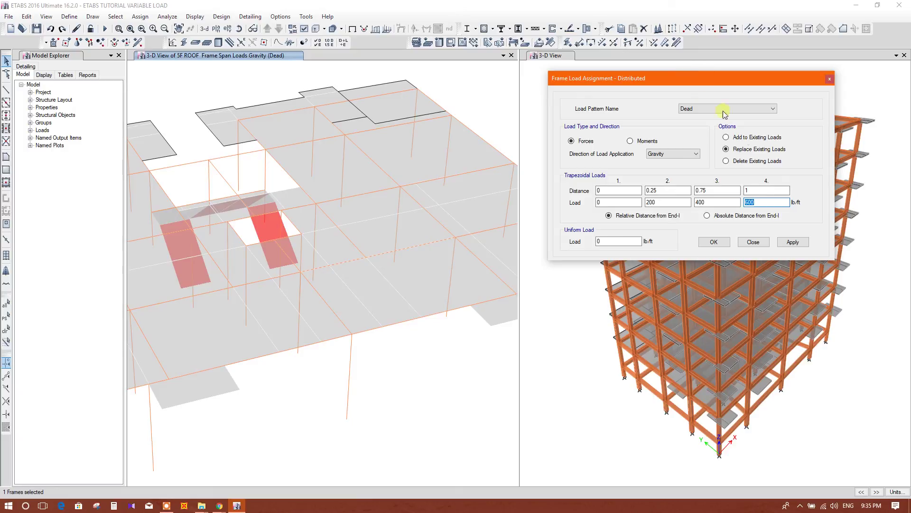
click(784, 242)
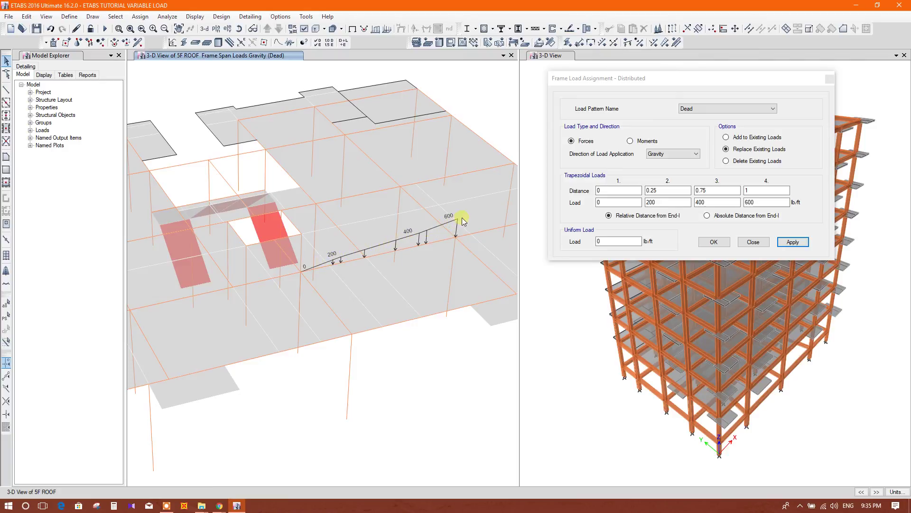
Set the second and third relative distances to 0.33 and 0.66 and reapply the trapezoidal load.
drag(649, 191, 661, 190)
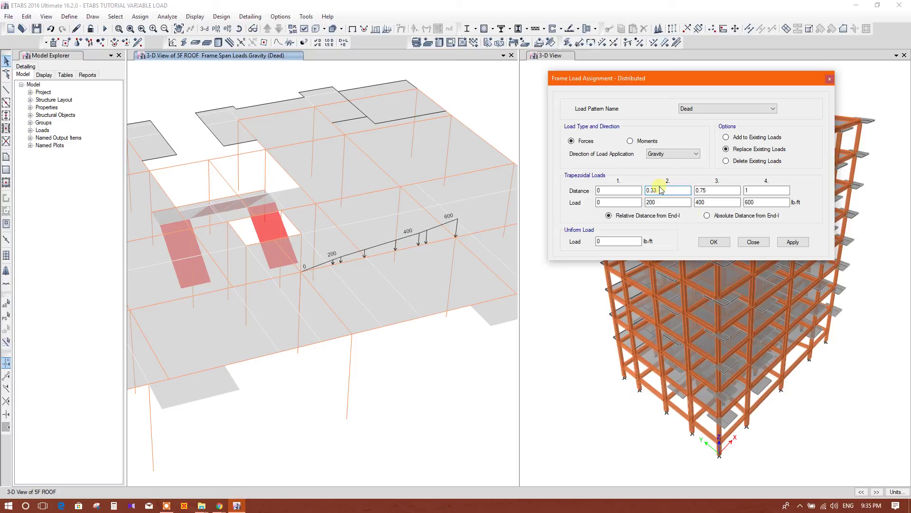
drag(707, 191, 700, 190)
text(66)
click(664, 191)
click(759, 190)
double_click(755, 201)
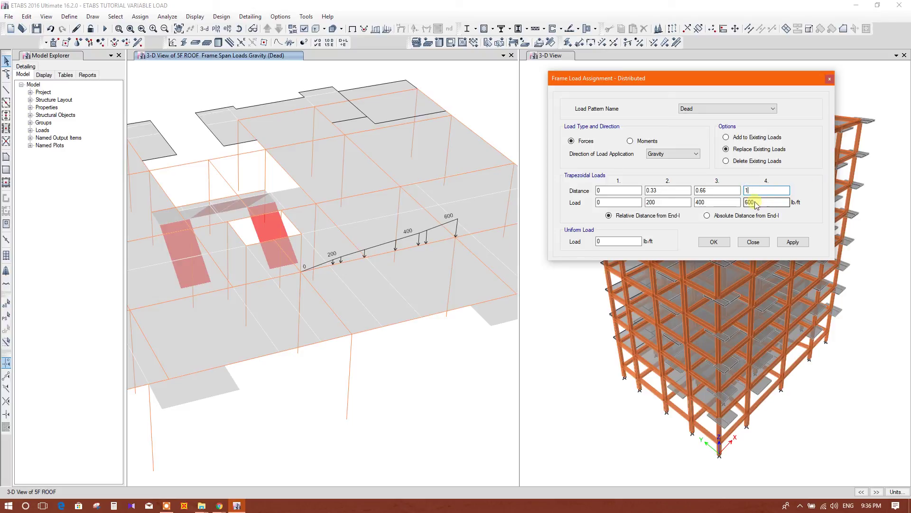
click(794, 242)
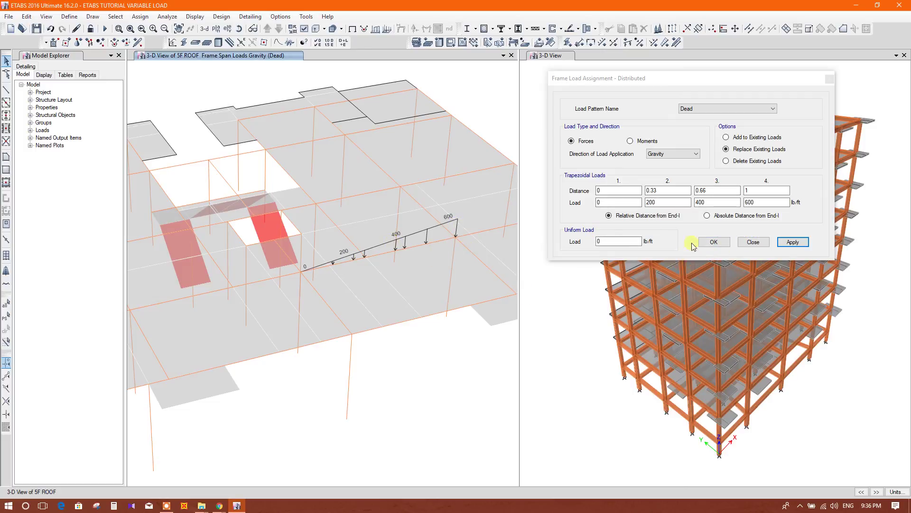
Divide the loaded beam where the secondary beam meets it, breaking at intersections with selected frames and joints.
click(355, 261)
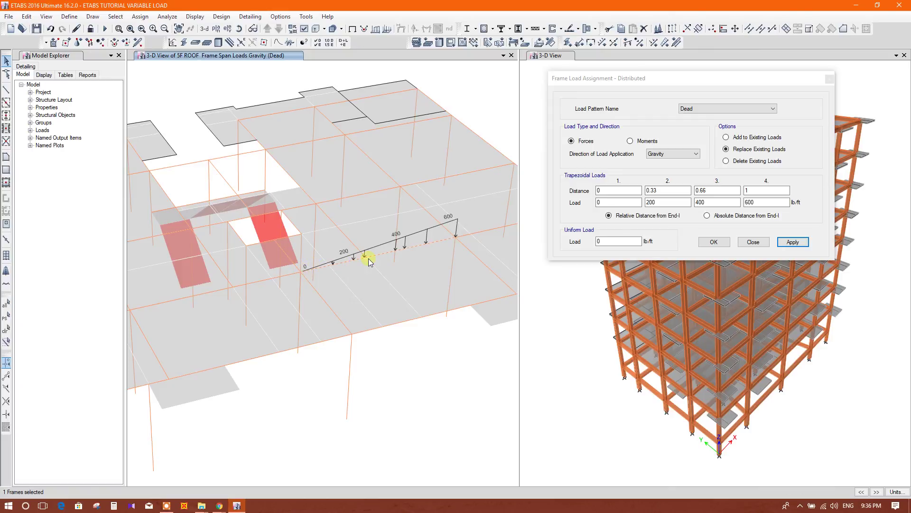
click(754, 243)
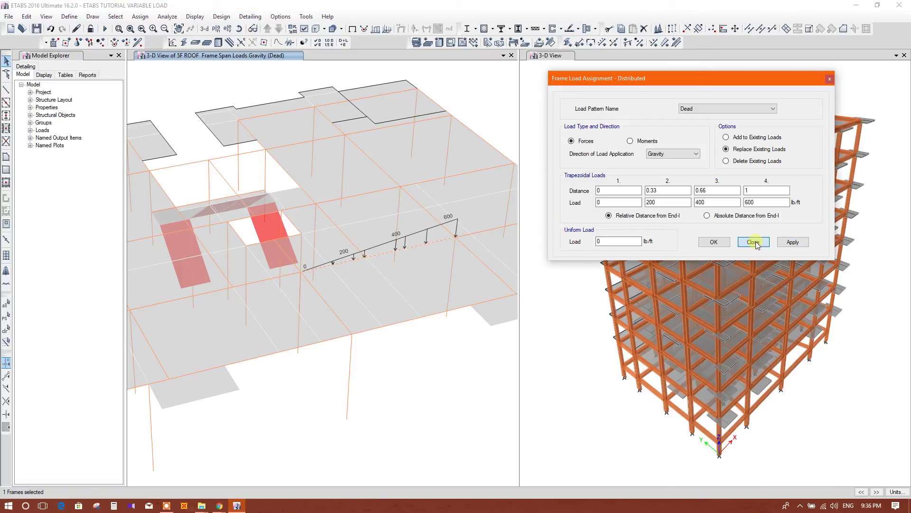
click(348, 241)
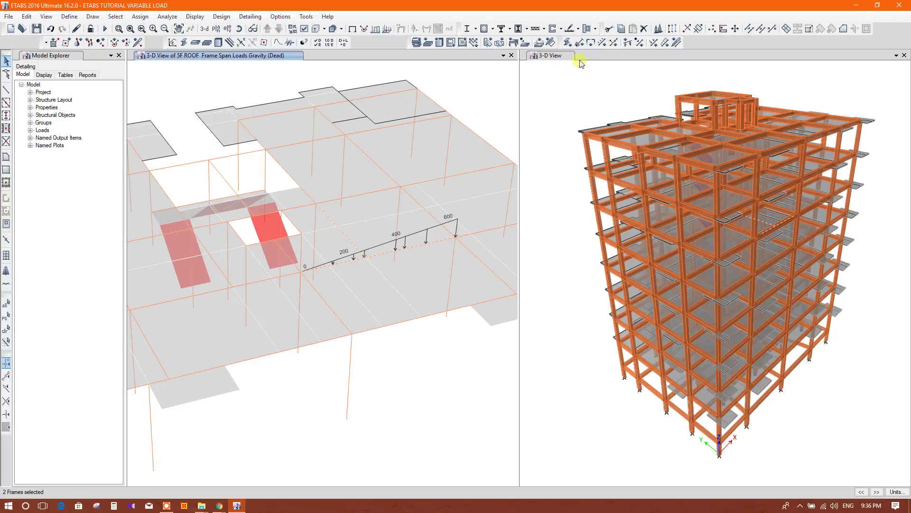
click(747, 29)
click(409, 254)
click(489, 290)
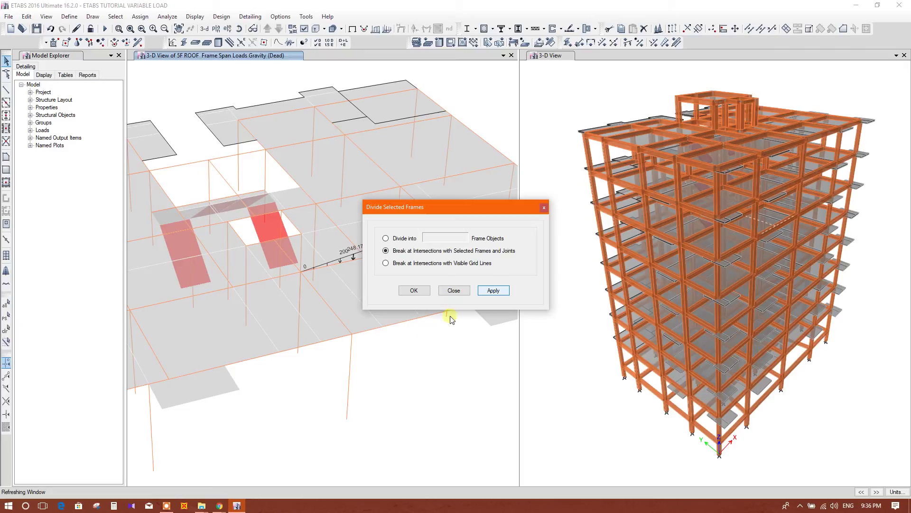
click(453, 290)
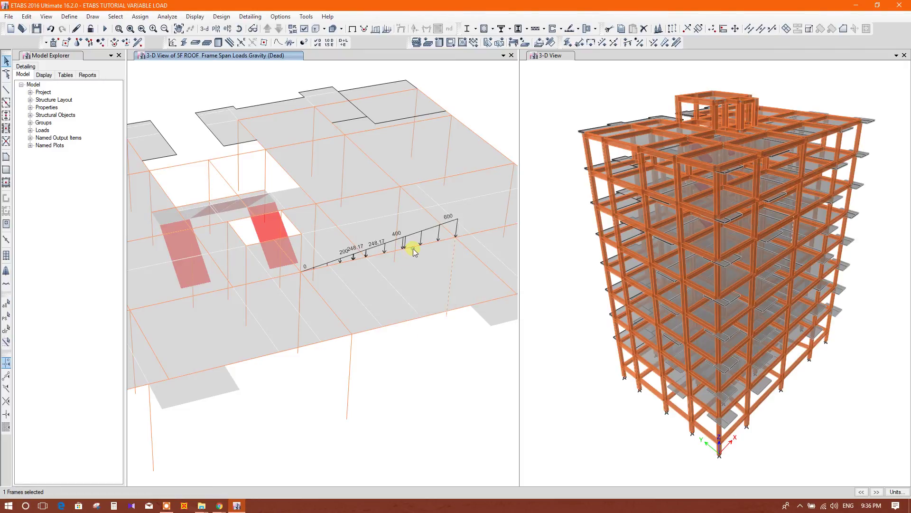
Replace the Dead load on the divided beam's more heavily loaded segment with 0 lb/ft at all four trapezoidal points.
click(665, 42)
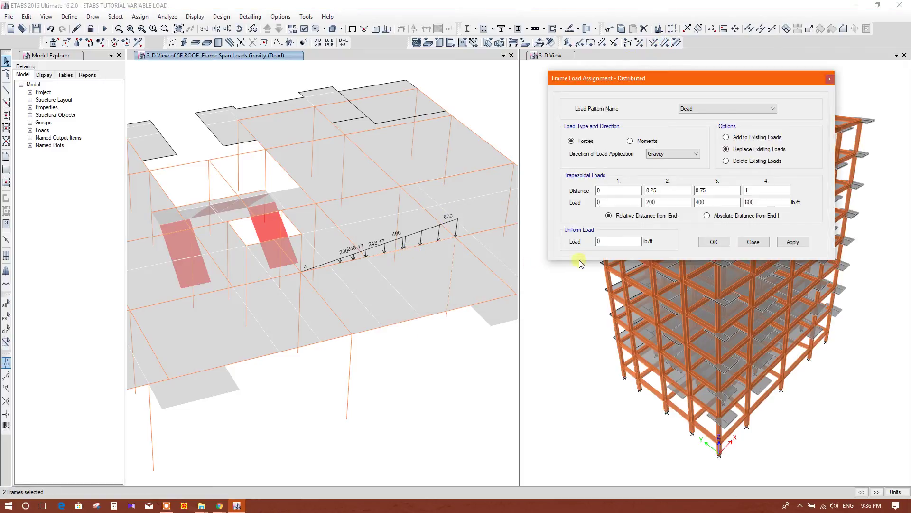
double_click(671, 199)
text(0)
key(Tab)
text(0)
key(Tab)
text(0)
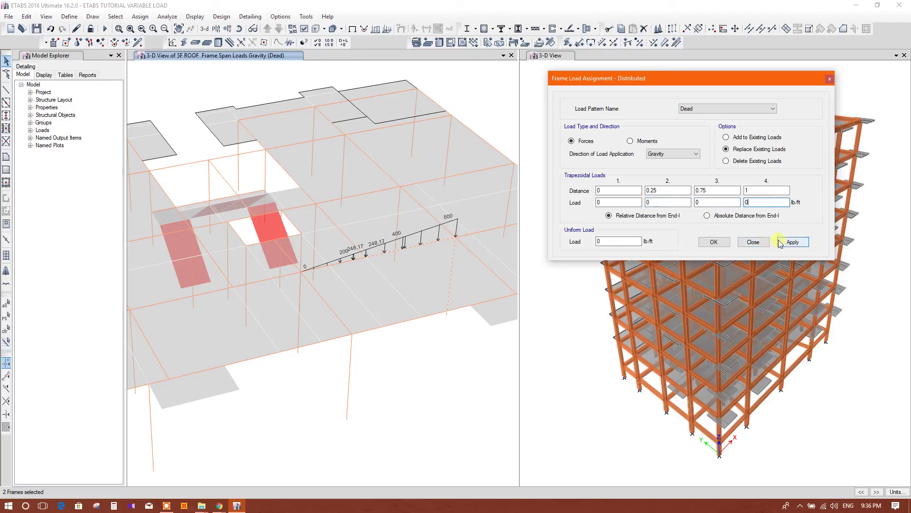
click(792, 242)
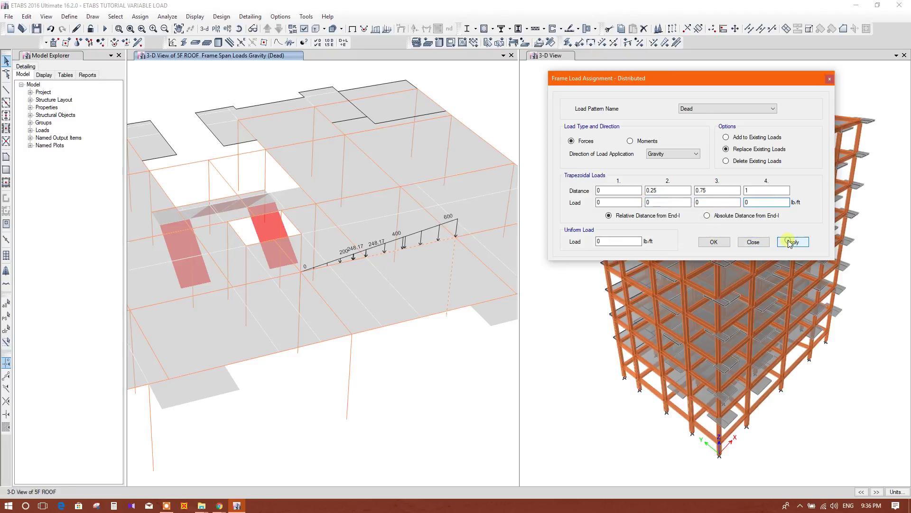
click(754, 242)
For the beam segment still loaded up to the secondary beam, enter trapezoidal Dead loads of 200, 400 and 600 lb/ft at points two to four.
scroll(346, 273, up, 5)
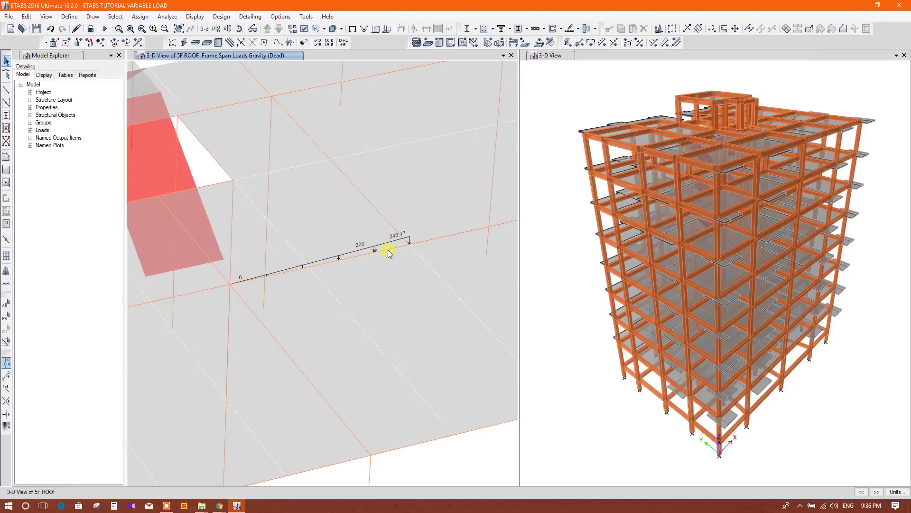
click(408, 244)
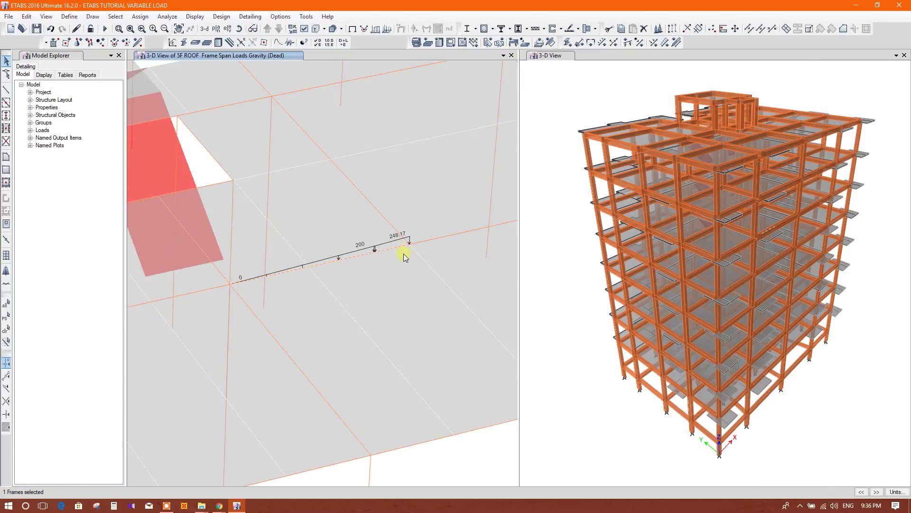
scroll(403, 256, down, 4)
scroll(372, 260, up, 4)
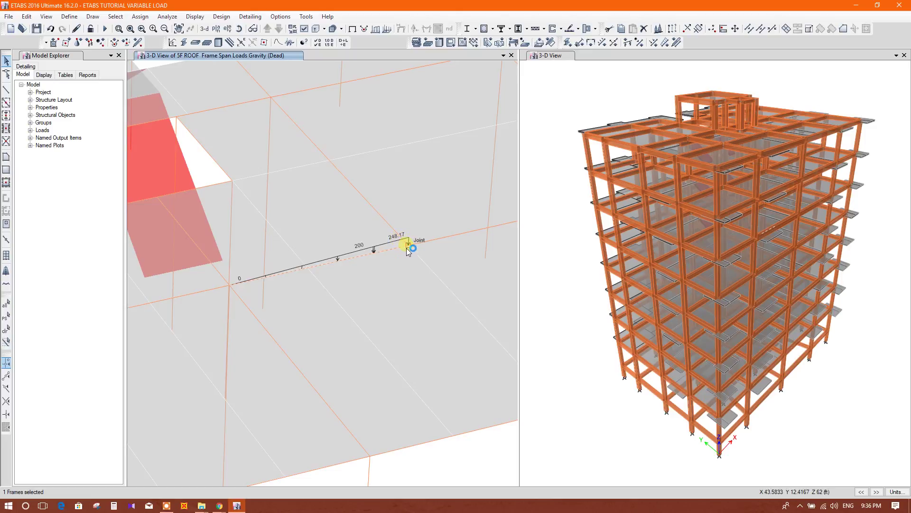
scroll(363, 271, down, 3)
scroll(363, 269, up, 4)
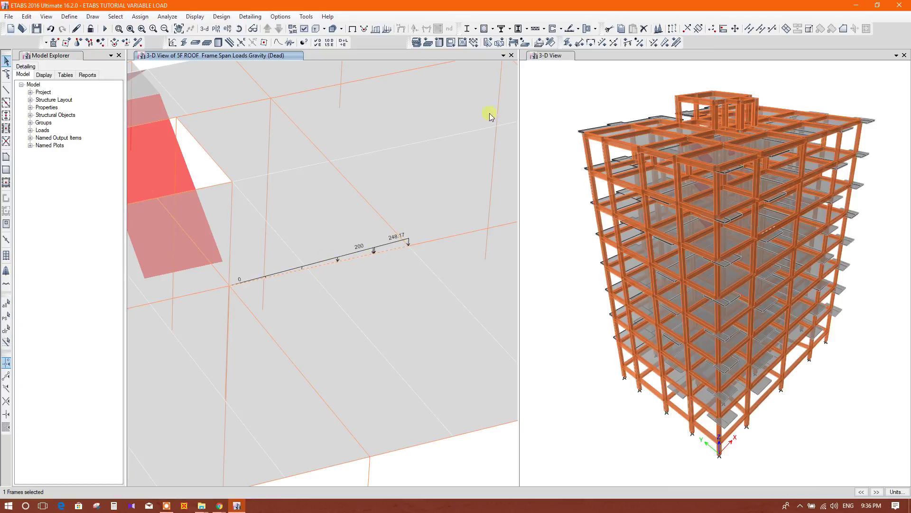
click(665, 42)
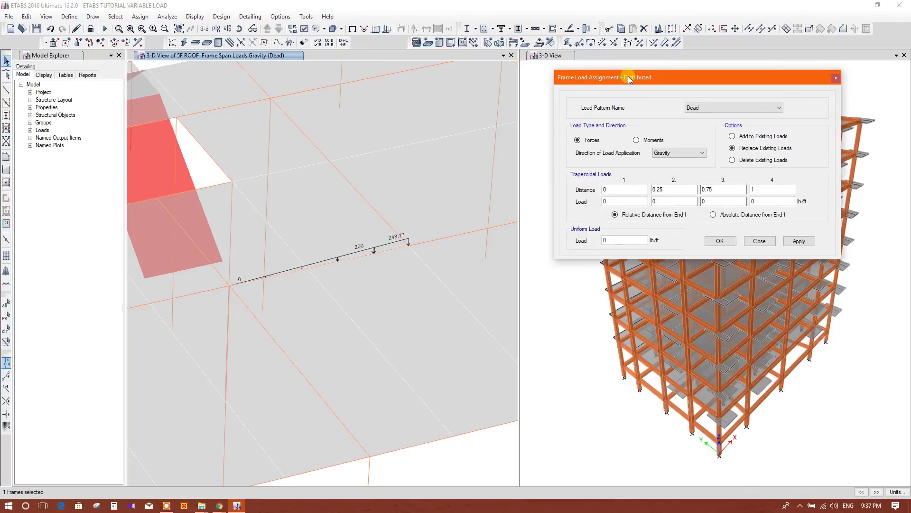
drag(630, 79, 650, 79)
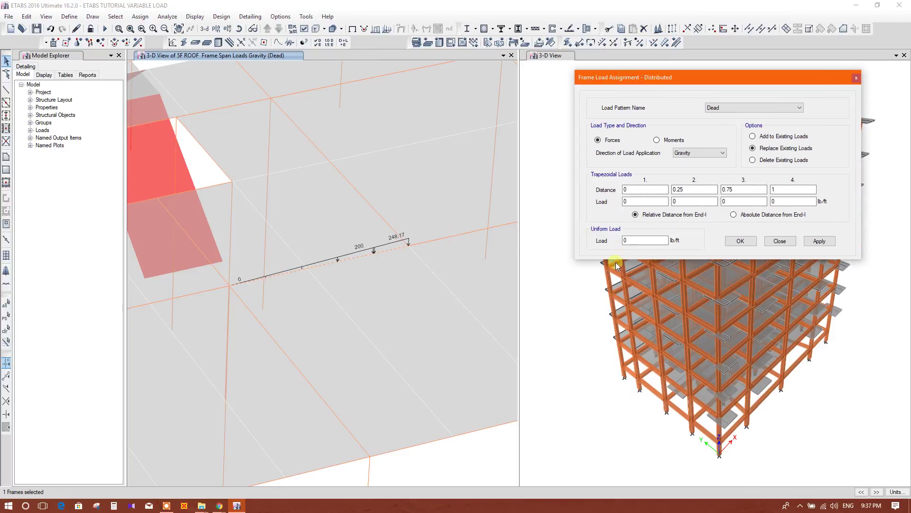
double_click(681, 208)
text(200)
double_click(726, 201)
text(400)
double_click(784, 201)
text(600)
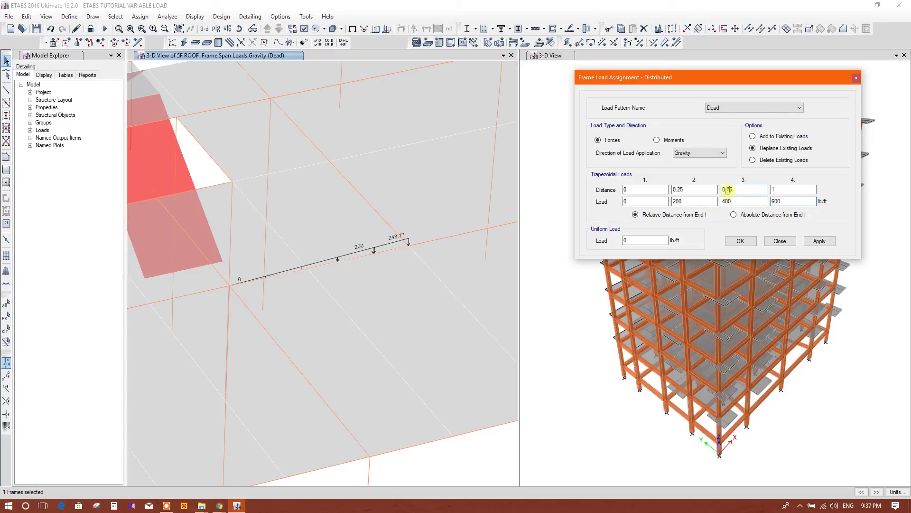
Set the third and second relative distances to 0.66 and 0.33, and apply the load to the selected segment, replacing its existing load.
click(738, 189)
text(66)
drag(693, 187, 678, 189)
text(.33)
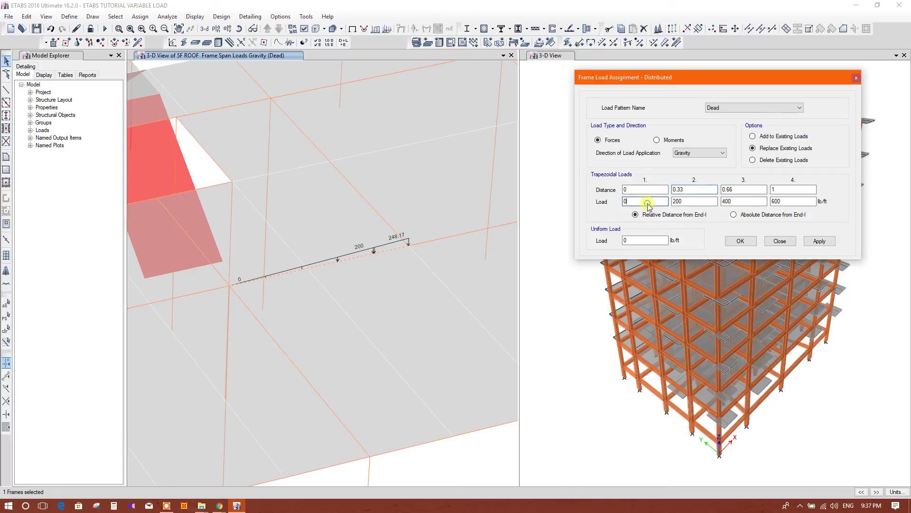
click(647, 201)
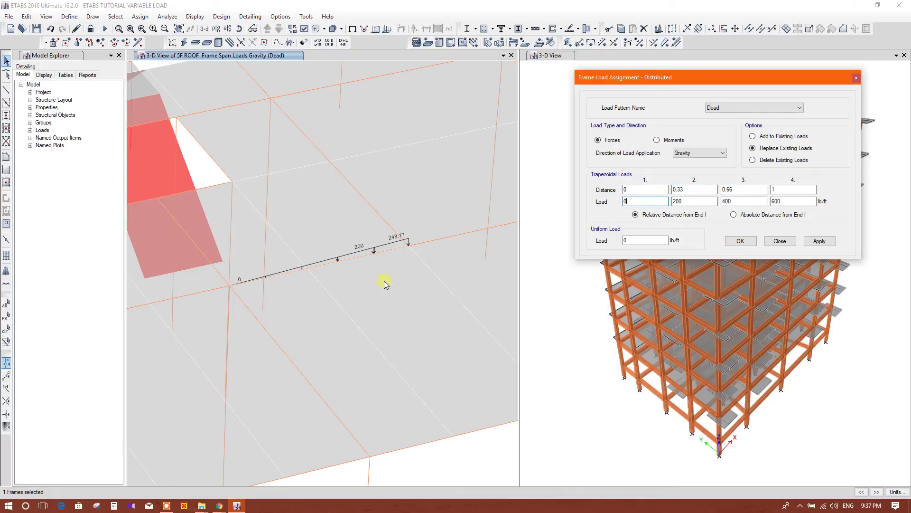
click(818, 241)
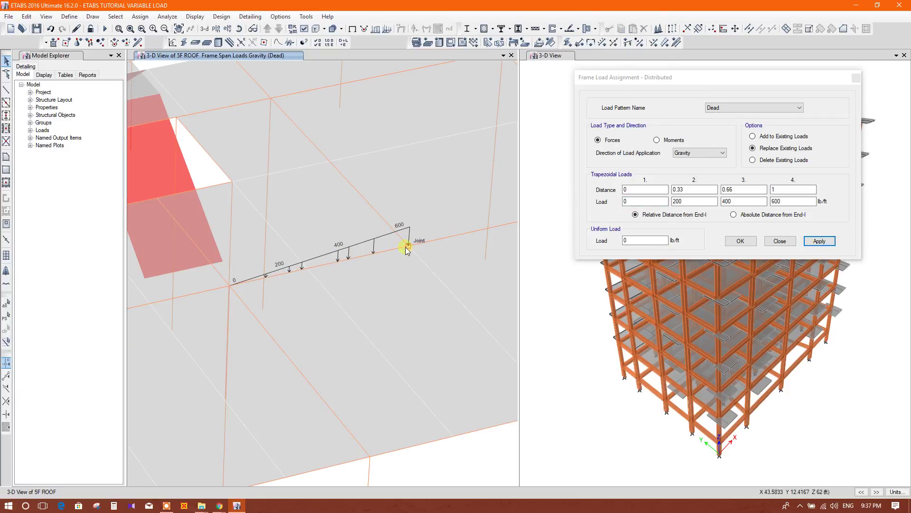
click(780, 241)
Join the loaded segment and the adjoining unloaded segment back into a single beam.
scroll(374, 288, down, 5)
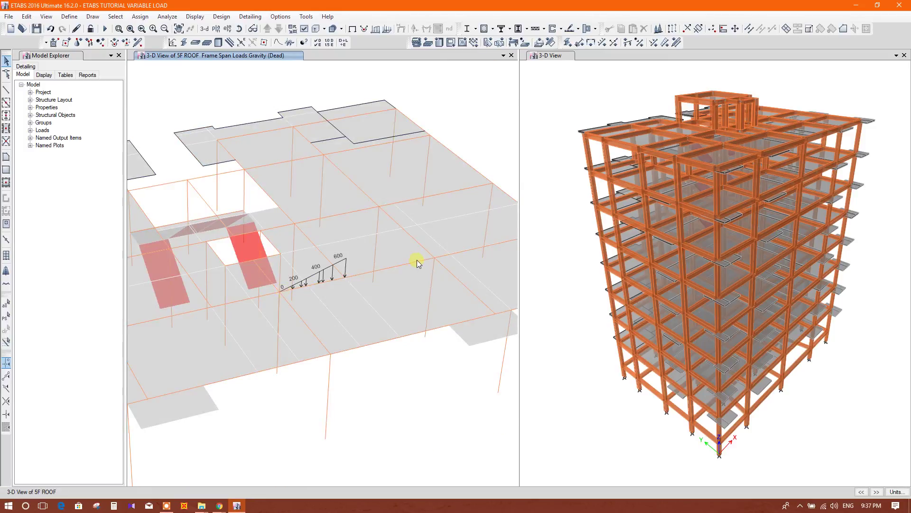
click(417, 264)
click(333, 278)
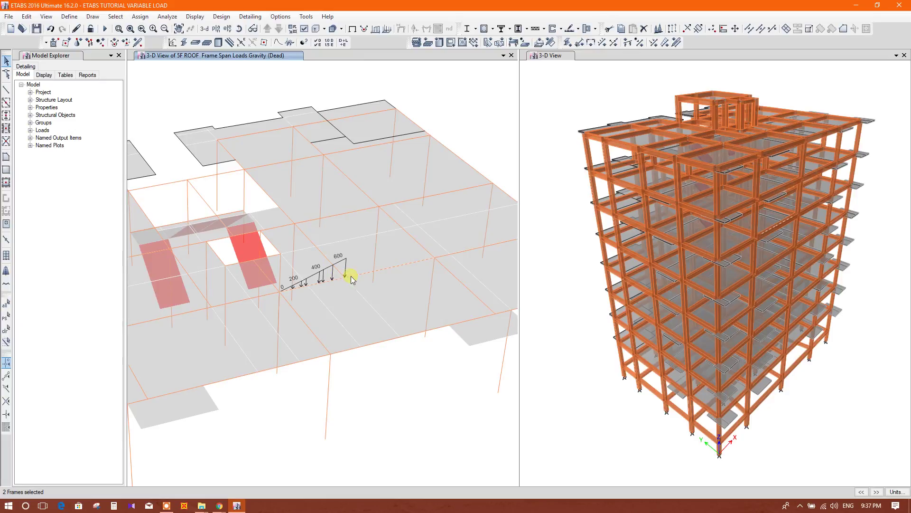
scroll(351, 277, up, 4)
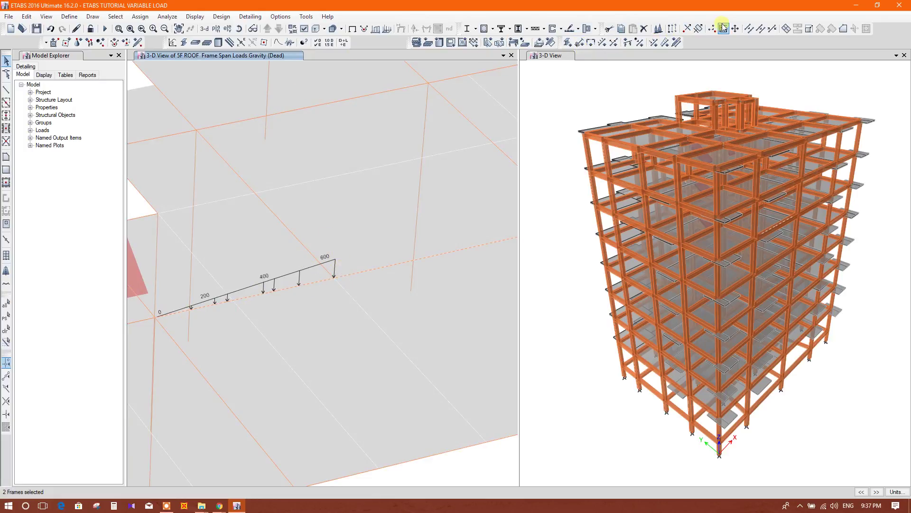
click(343, 263)
click(343, 263)
middle_drag(306, 291, 376, 279)
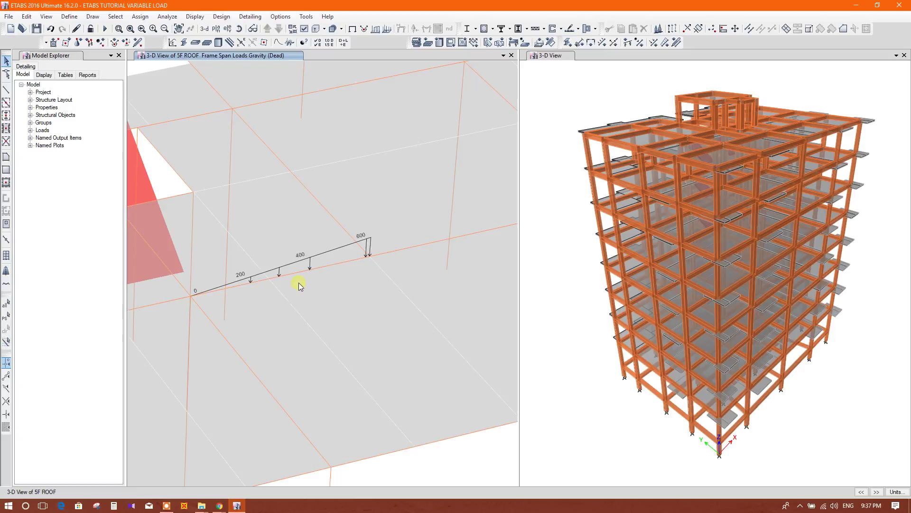
middle_drag(359, 258, 374, 287)
scroll(378, 287, down, 2)
scroll(369, 285, up, 2)
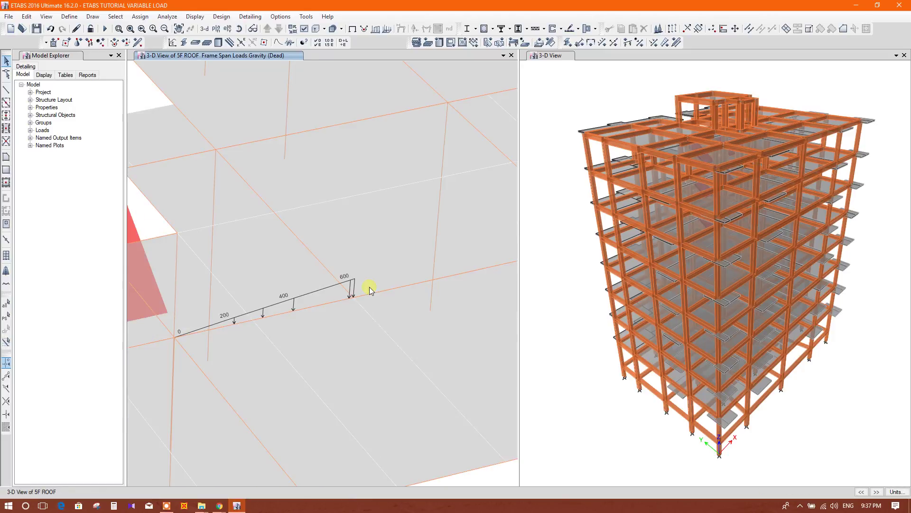